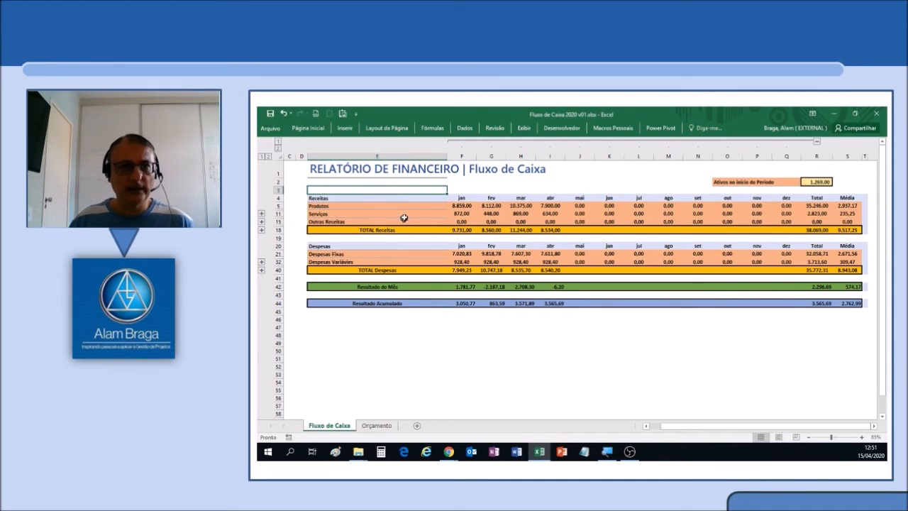
Expand the Produtos and Serviços detail rows in the Orçamento sheet and select the May cell of Venda do Produto 01.
click(377, 426)
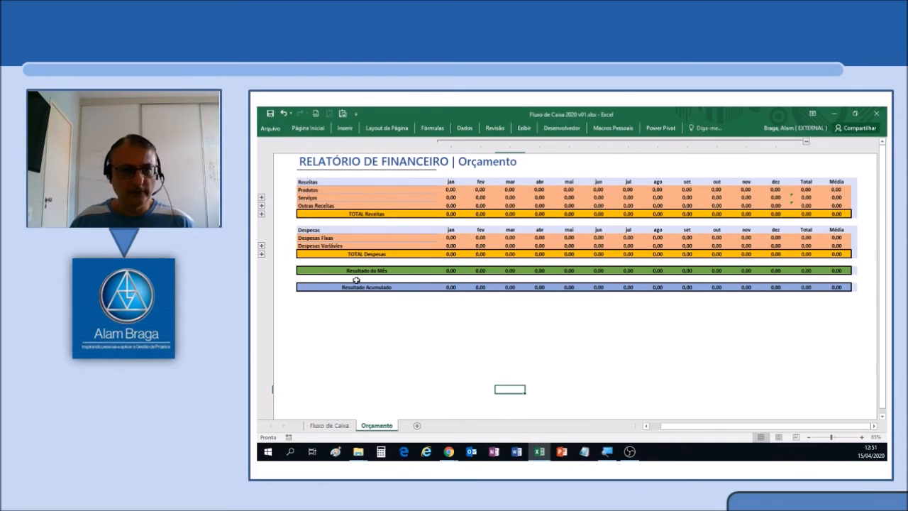
click(261, 201)
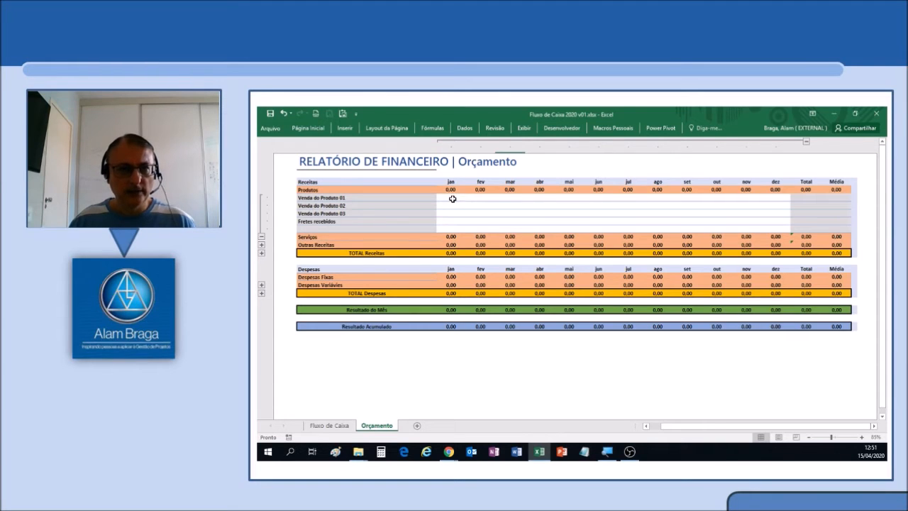
click(539, 200)
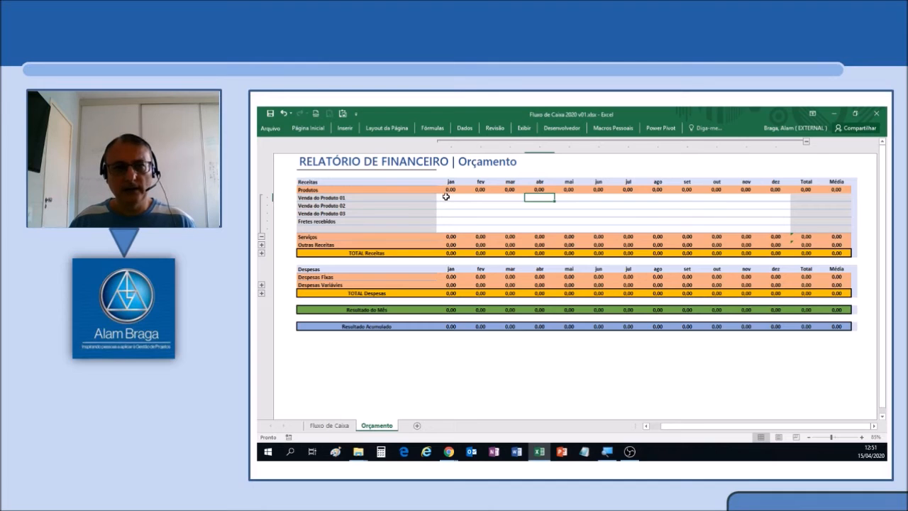
click(572, 199)
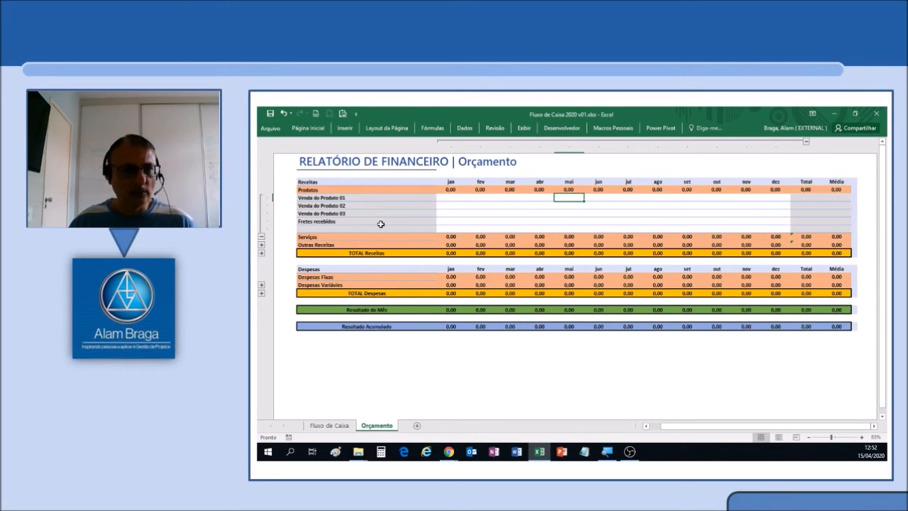
click(261, 237)
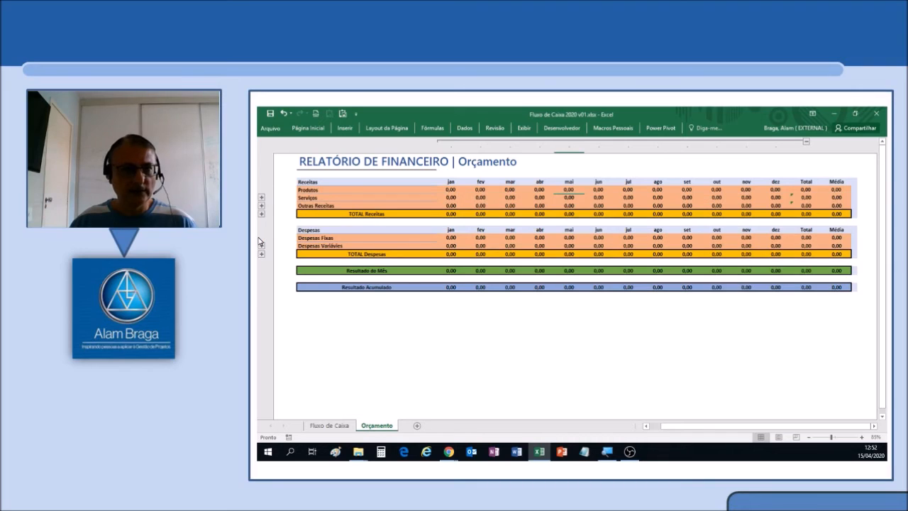
click(261, 206)
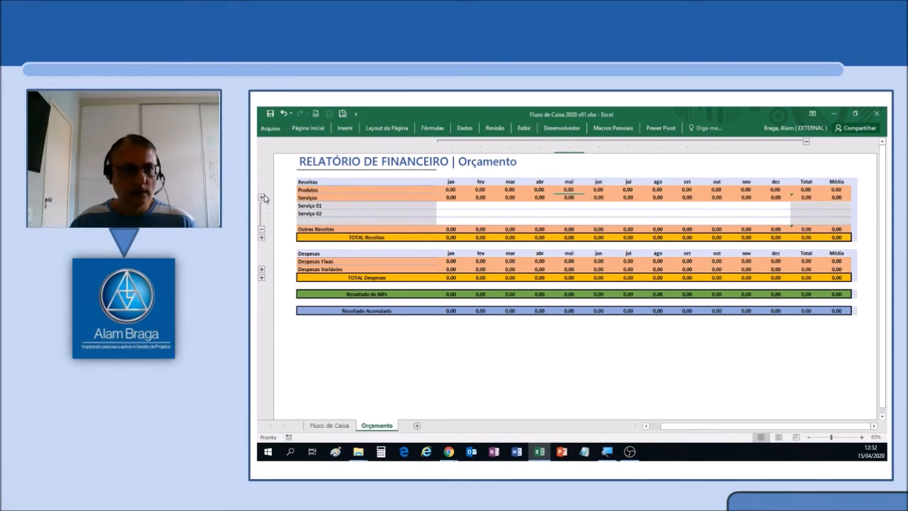
click(261, 197)
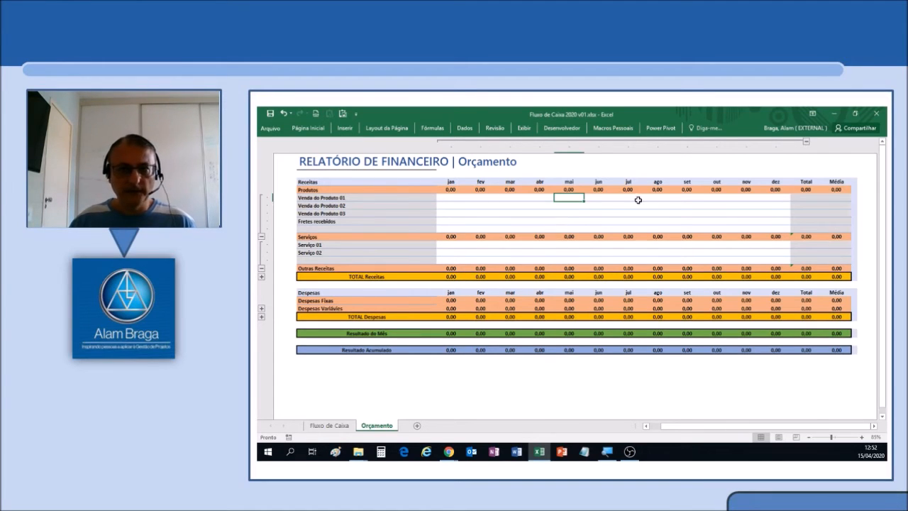
Expand Produtos and Serviços in Fluxo de Caixa and copy the four Produtos averages as values into May of Orçamento.
click(345, 426)
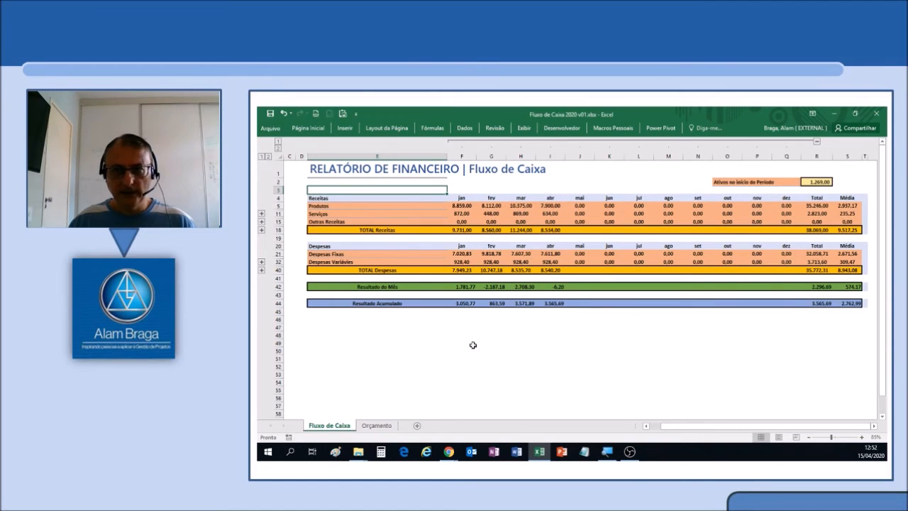
click(261, 214)
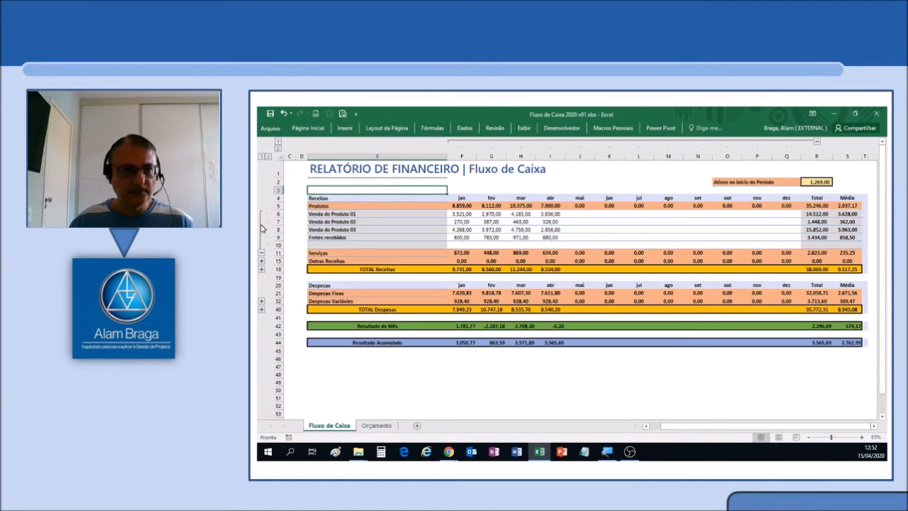
click(261, 261)
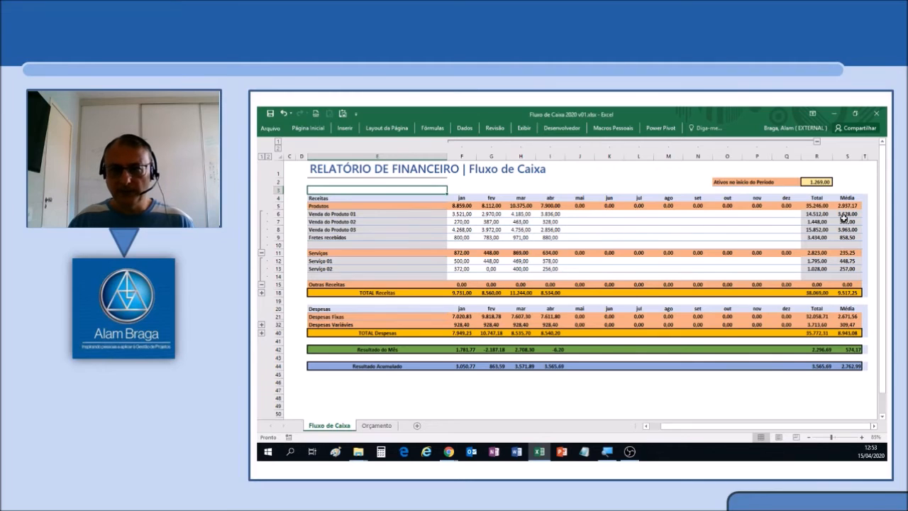
drag(843, 214, 849, 234)
key(ctrl+c)
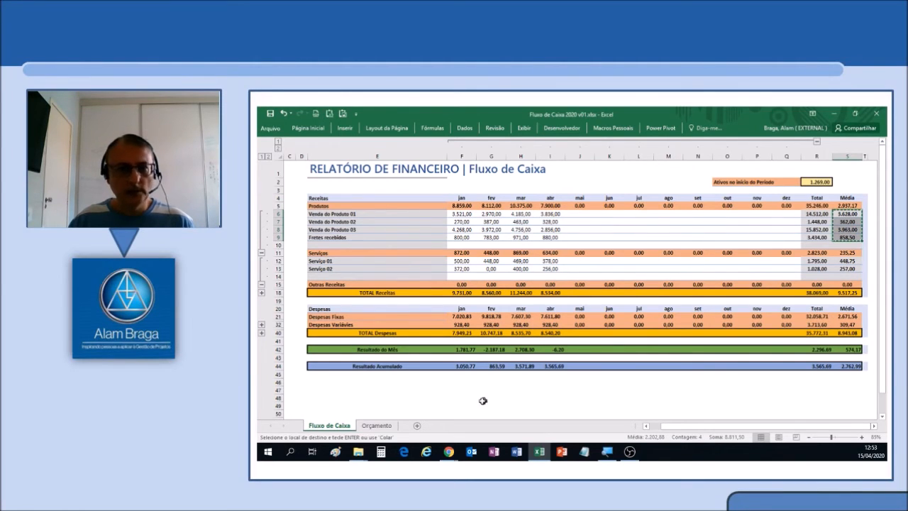
click(375, 426)
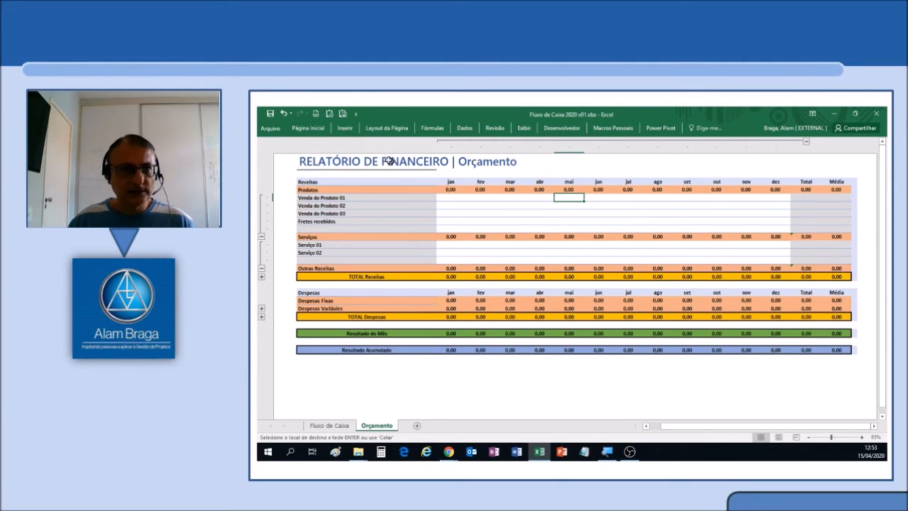
click(335, 114)
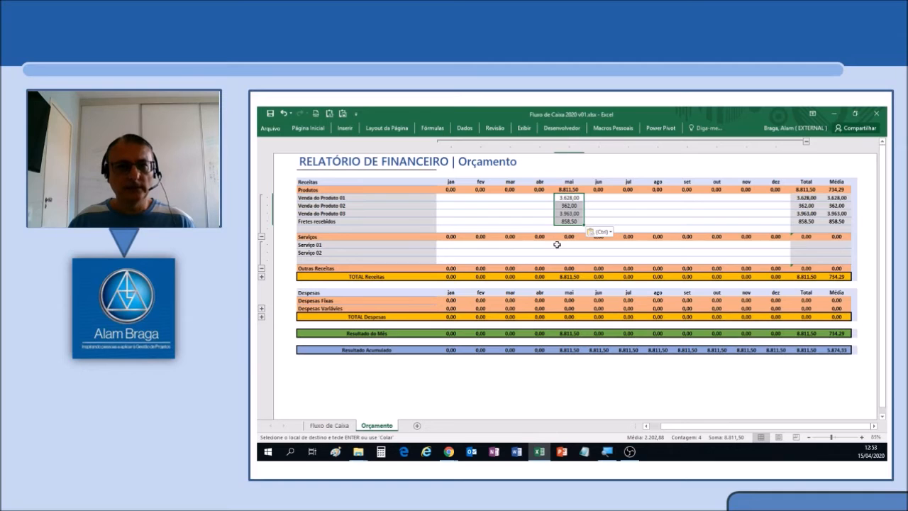
Copy the Serviço 01 and Serviço 02 averages from Fluxo de Caixa as values into their May cells in Orçamento.
click(348, 428)
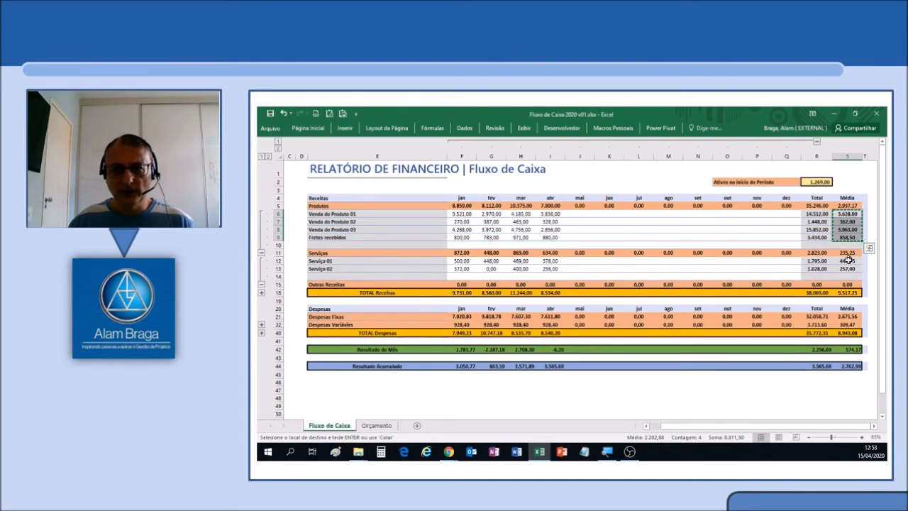
drag(848, 261, 849, 269)
key(ctrl+c)
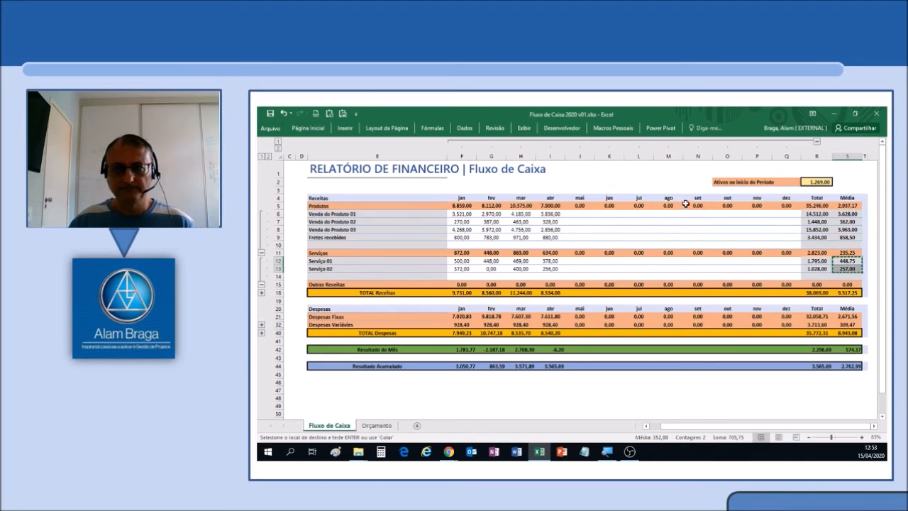
click(387, 426)
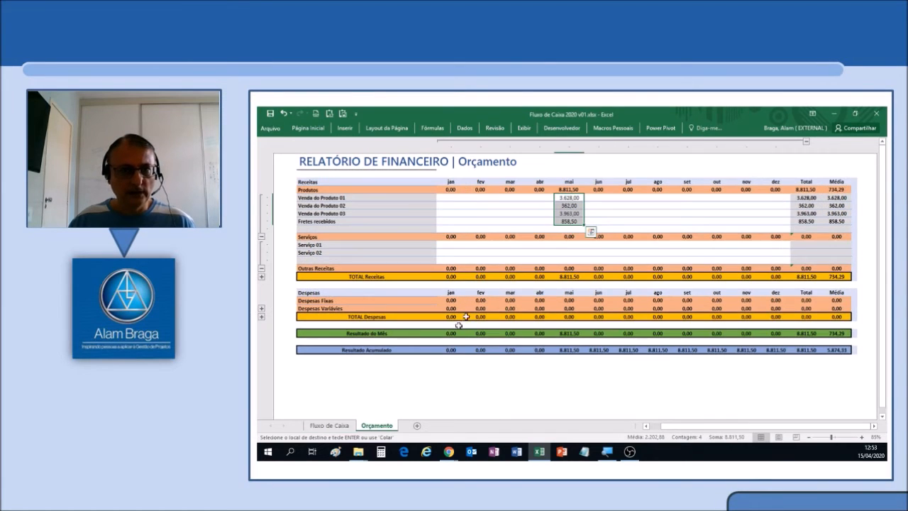
click(560, 245)
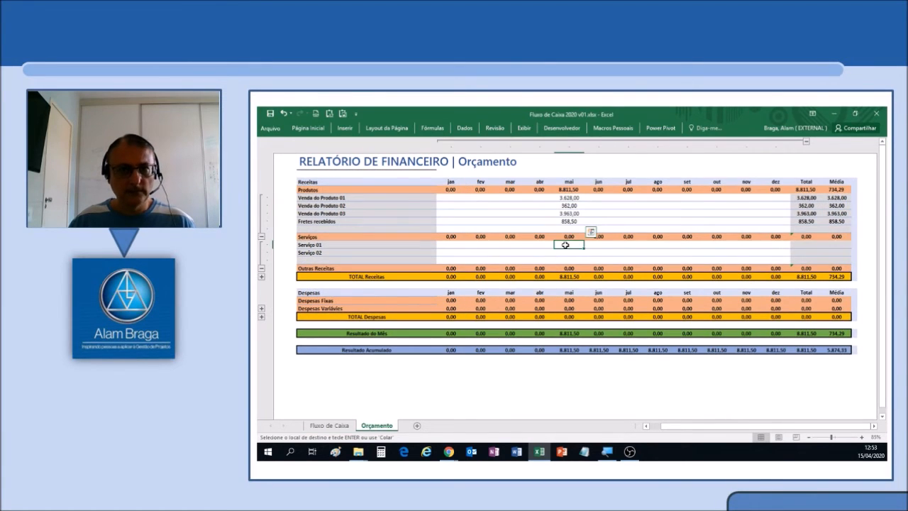
click(329, 114)
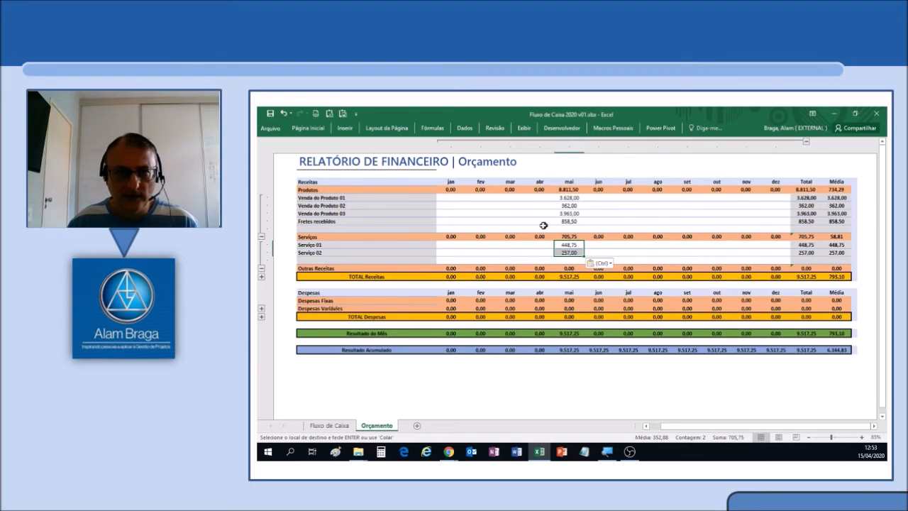
click(539, 205)
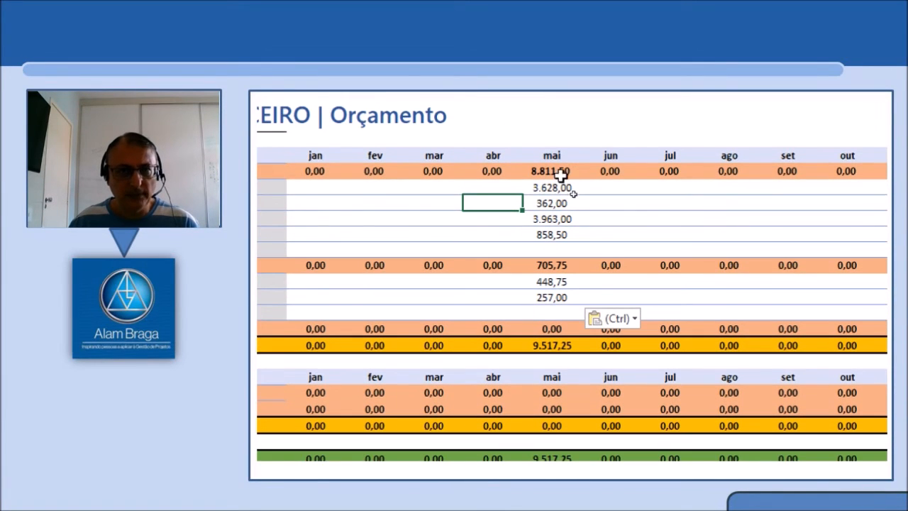
click(562, 187)
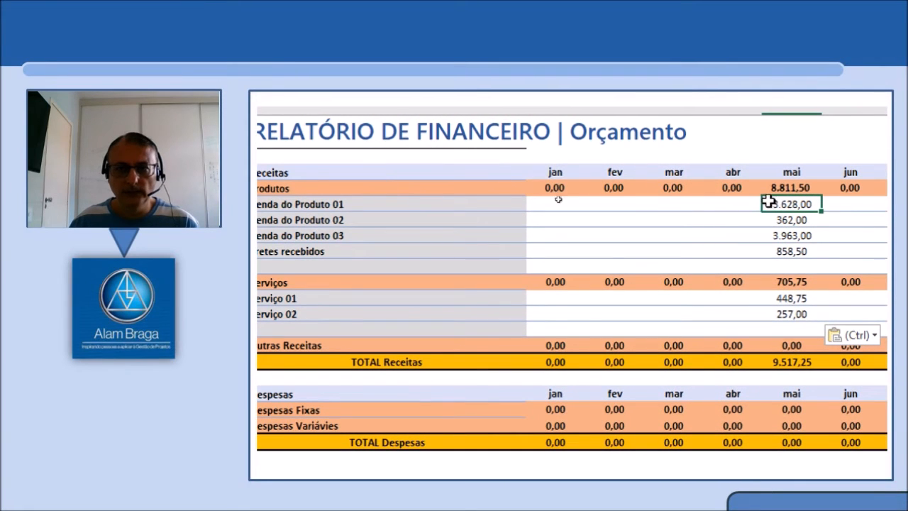
click(798, 251)
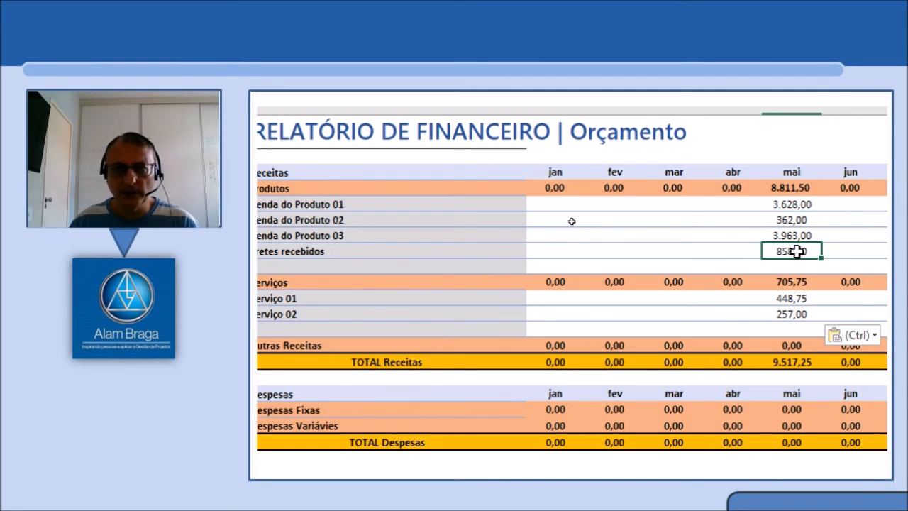
click(790, 315)
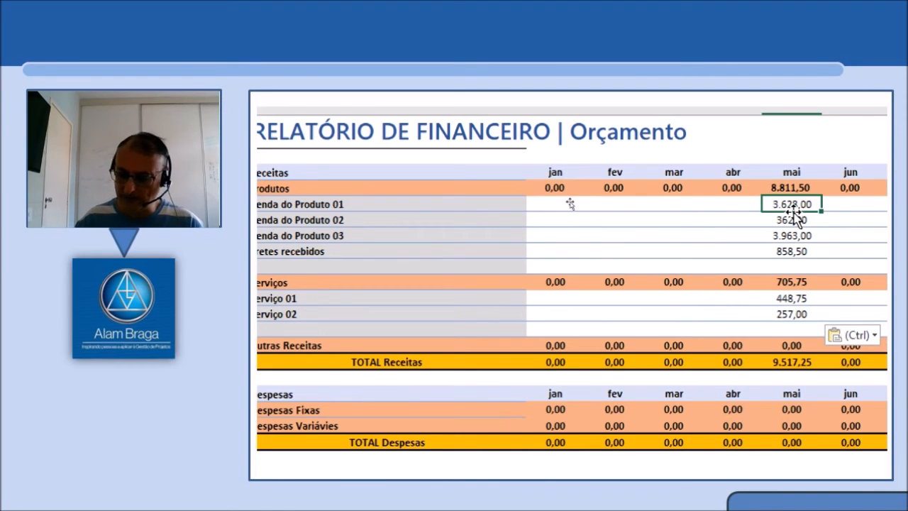
Set the May budget for Venda do Produto 01 to 3900.
key(F2)
key(BackSpace)
key(BackSpace)
key(BackSpace)
text(900)
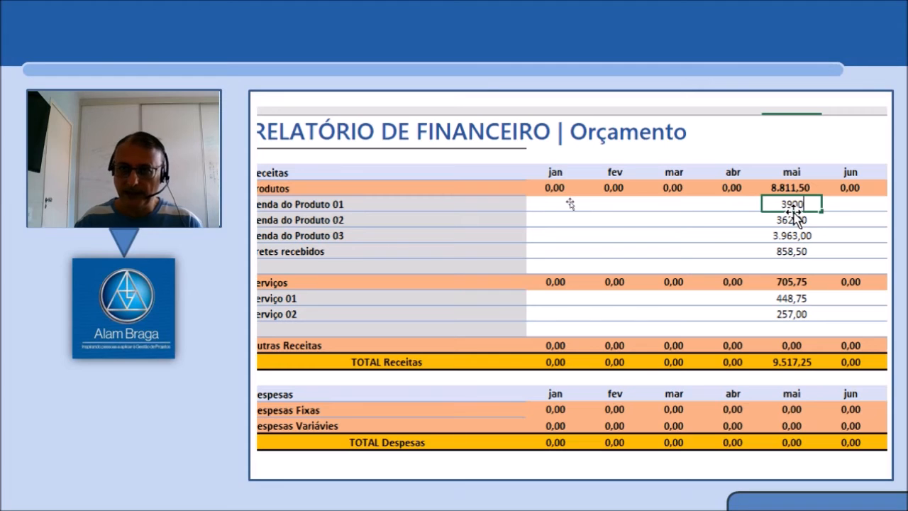
key(Tab)
key(shift+Tab)
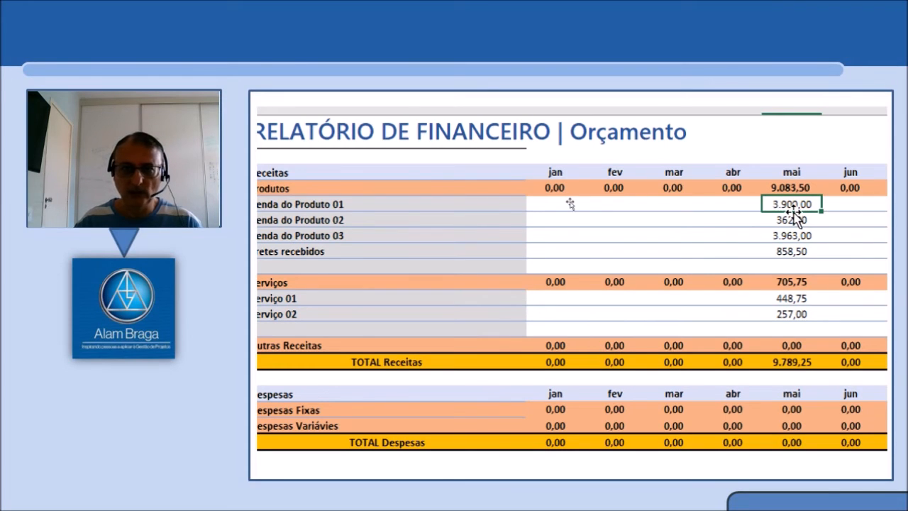
Set the May budget for Fretes recebidos to 950.
key(Down)
key(Down)
key(Down)
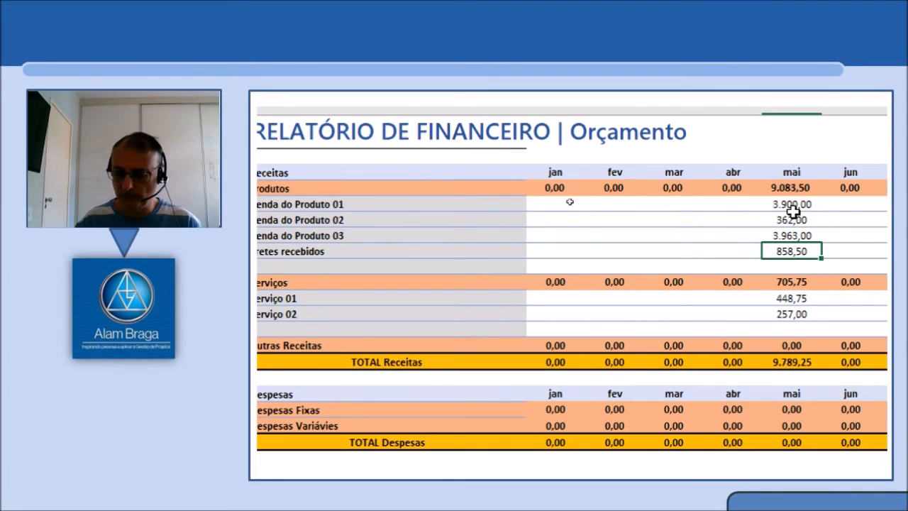
text(950)
key(Tab)
key(shift+Tab)
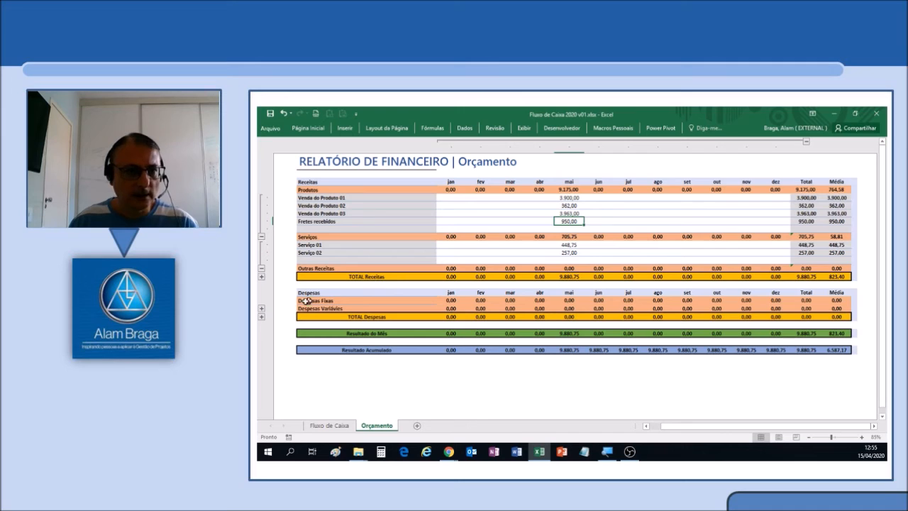
Expand the Despesas Fixas and Despesas Variáveis detail rows in both the Orçamento and Fluxo de Caixa sheets.
click(261, 309)
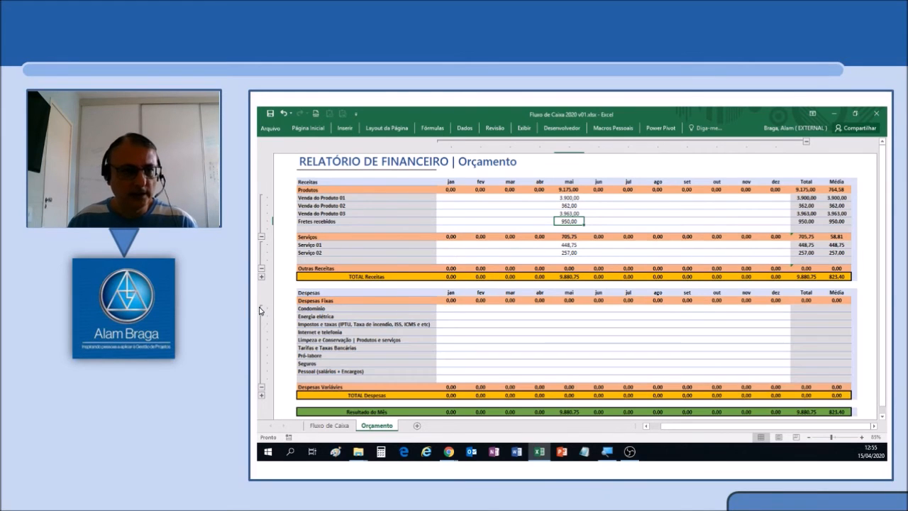
click(261, 395)
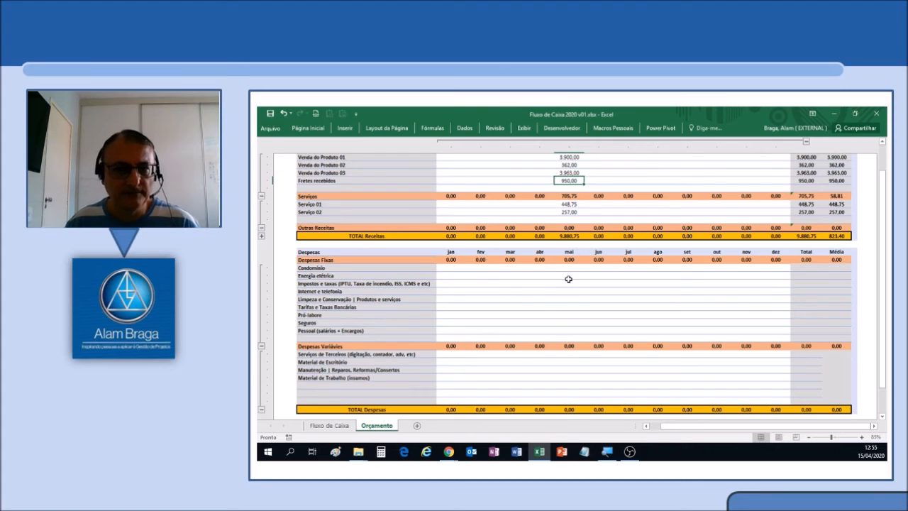
click(331, 426)
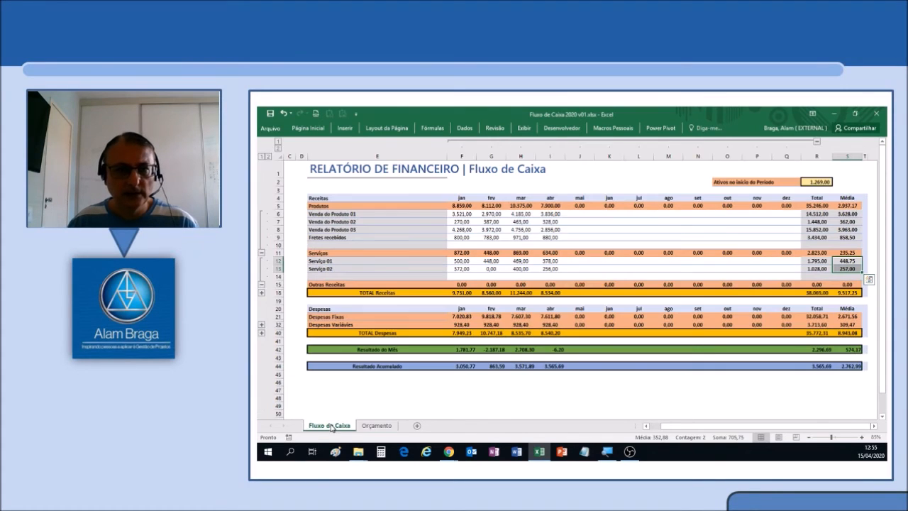
click(261, 325)
scroll(349, 361, down, 1)
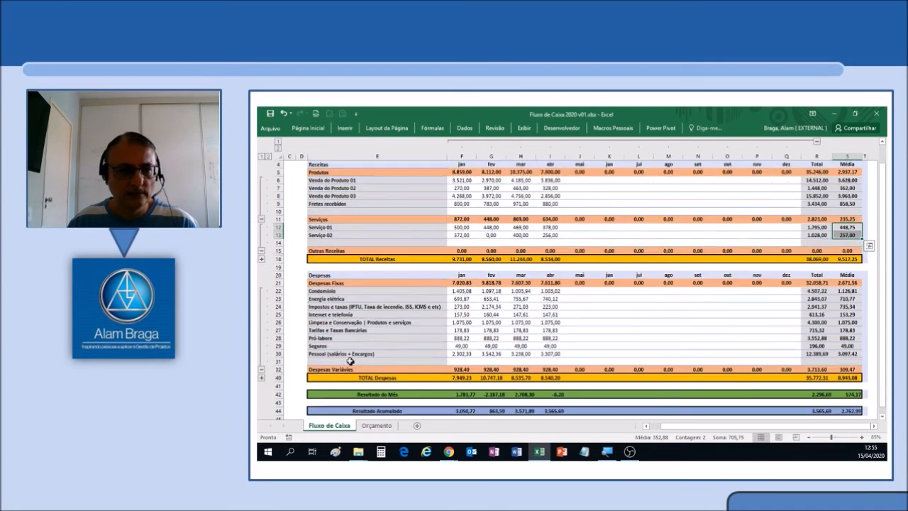
scroll(349, 361, down, 1)
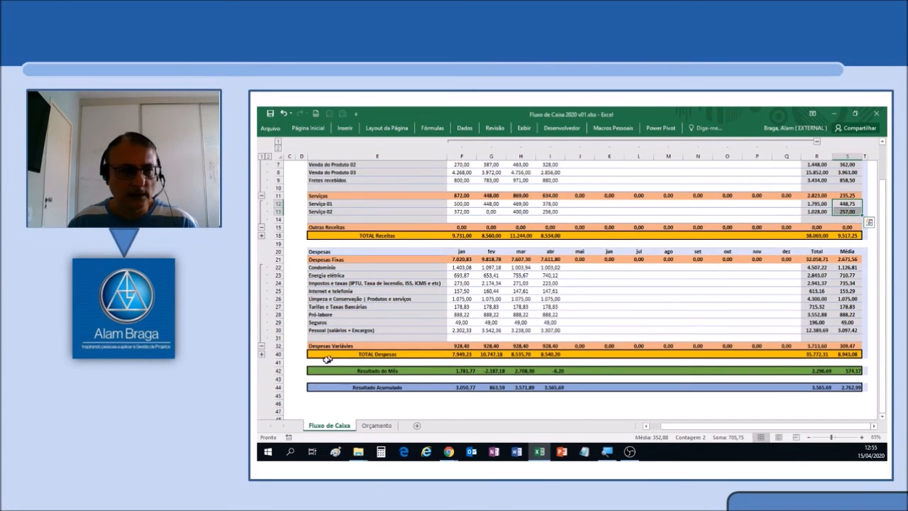
click(262, 354)
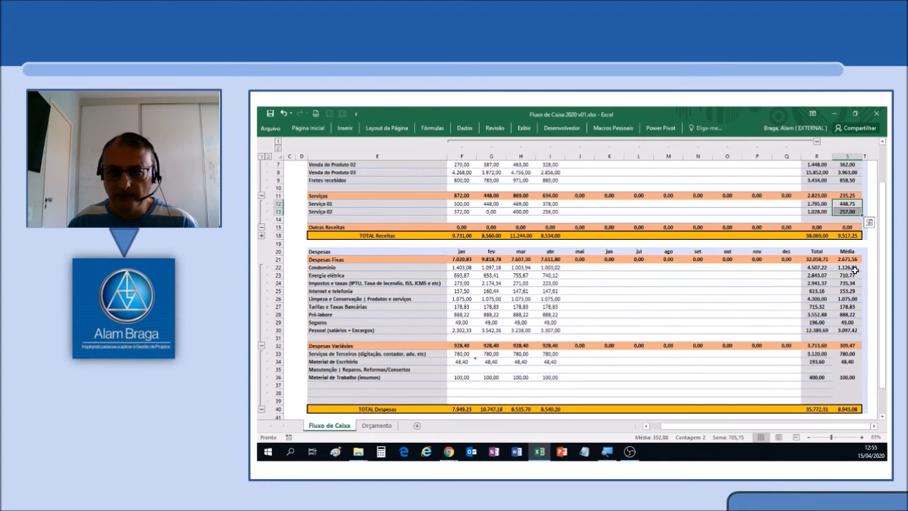
Copy the Despesas Fixas averages, Condomínio through Pessoal, from Fluxo de Caixa as values into May of Orçamento.
click(851, 269)
drag(851, 270, 849, 325)
key(ctrl+c)
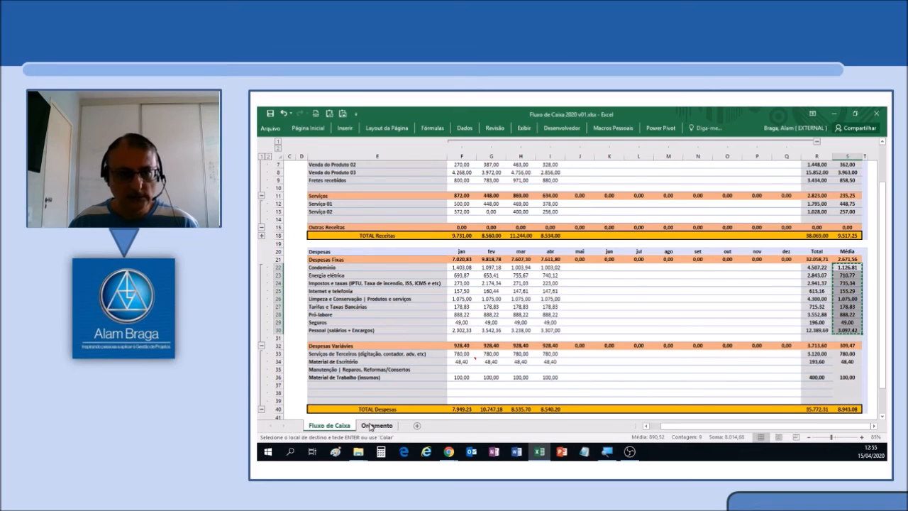
click(369, 426)
click(568, 270)
click(330, 115)
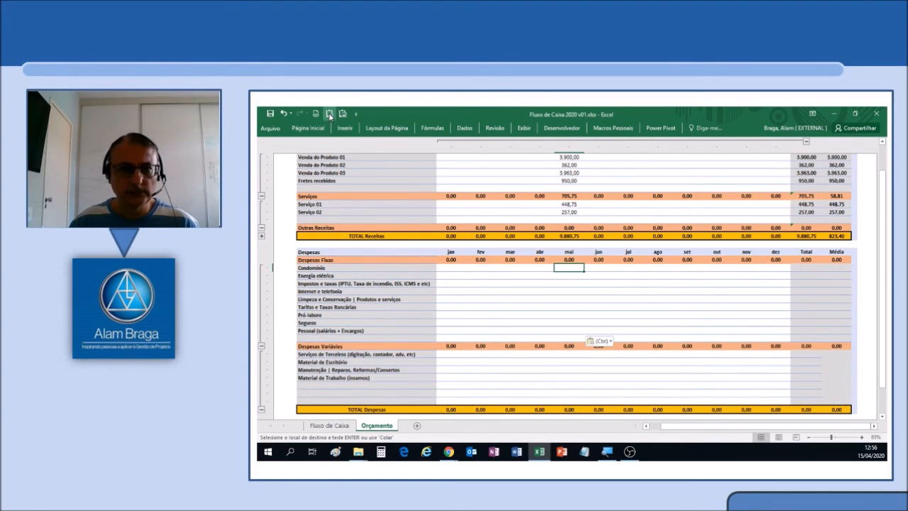
Copy the Despesas Variáveis averages, Serviços de Terceiros through Material de Trabalho, from Fluxo de Caixa as values into May of Orçamento.
click(329, 425)
drag(850, 354, 849, 377)
key(ctrl+c)
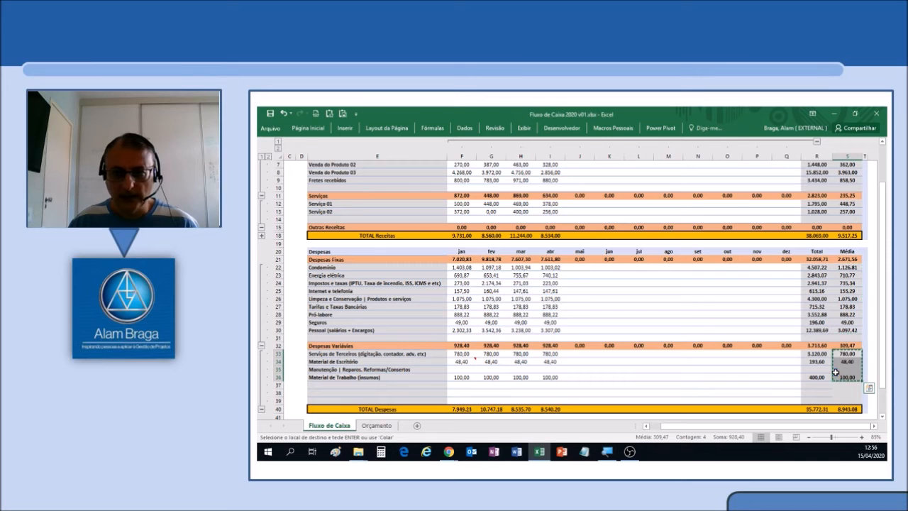
click(377, 425)
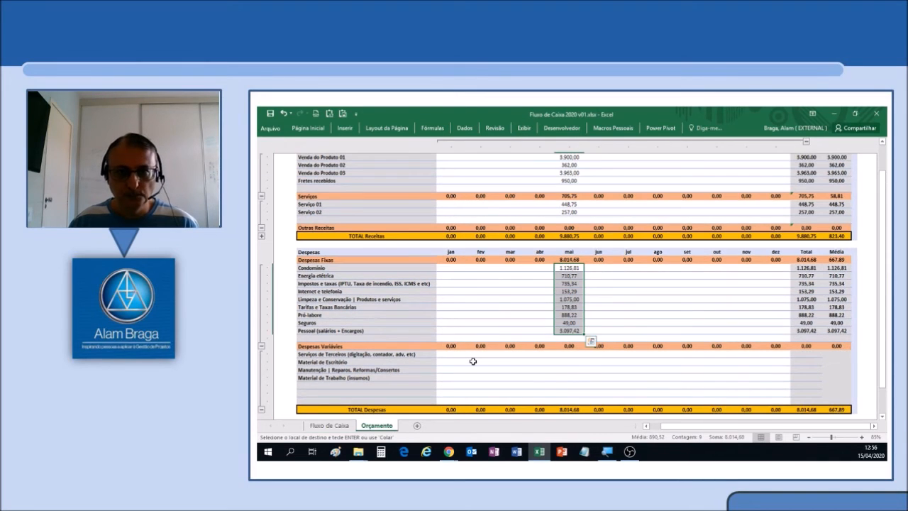
click(573, 355)
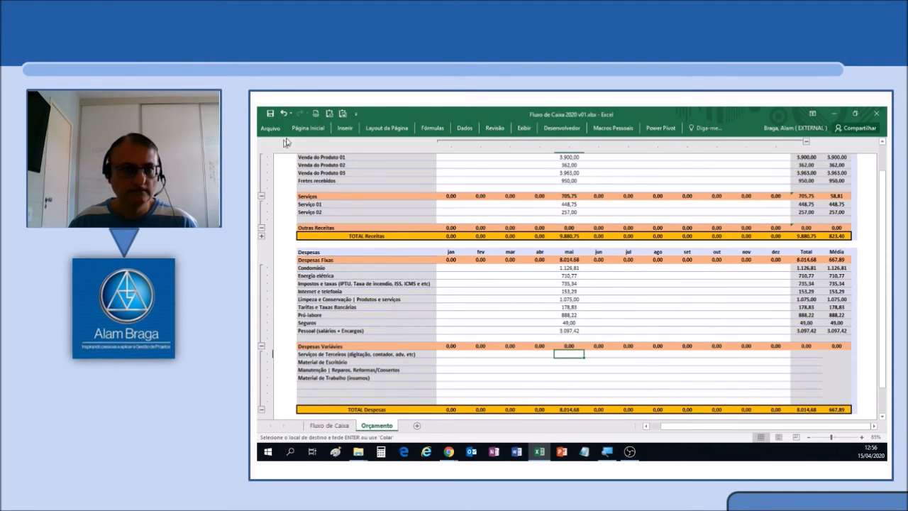
click(329, 114)
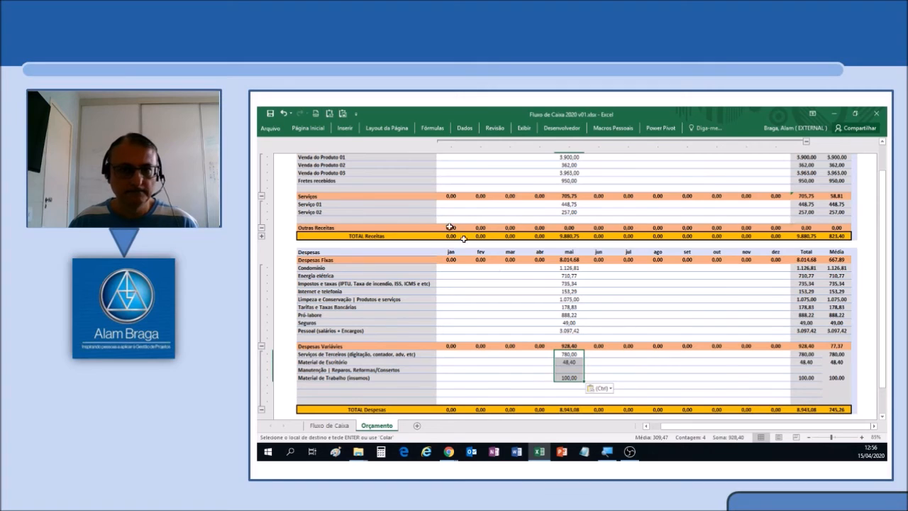
click(544, 308)
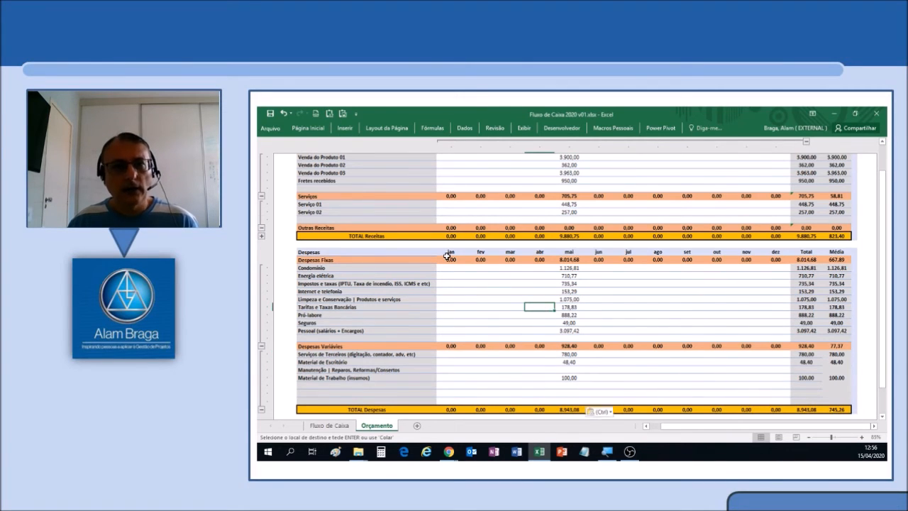
Collapse the Produtos and Serviços detail rows under Receitas in the Orçamento sheet.
scroll(447, 256, up, 2)
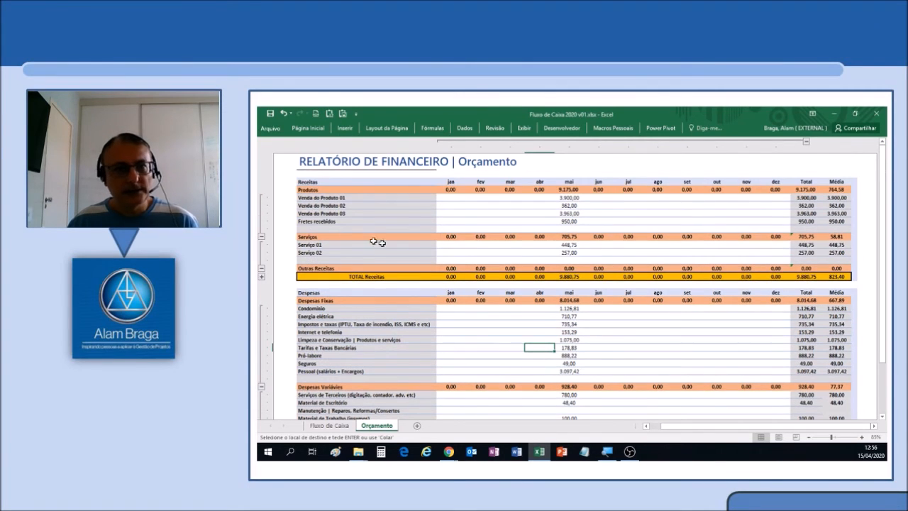
click(261, 236)
click(262, 231)
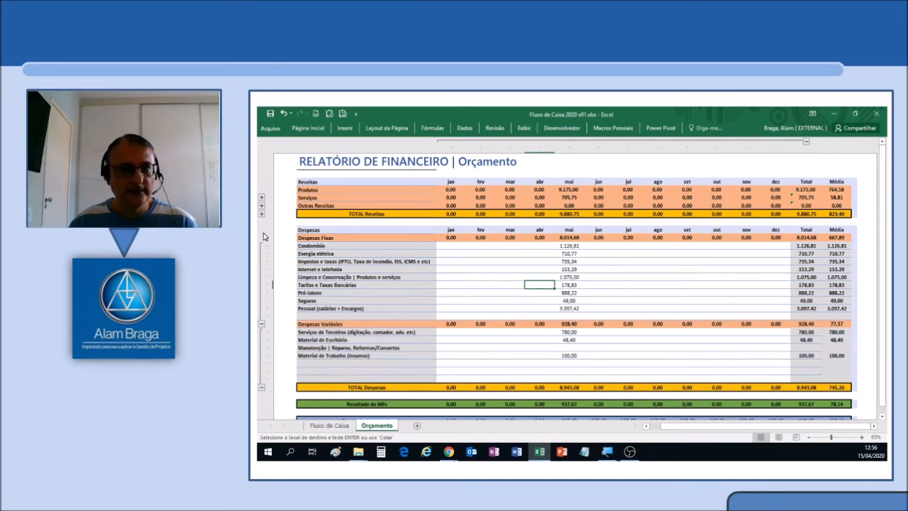
Replace the May budget for Condomínio with the April amount, 1.003,02, copied as a value from Fluxo de Caixa.
click(562, 246)
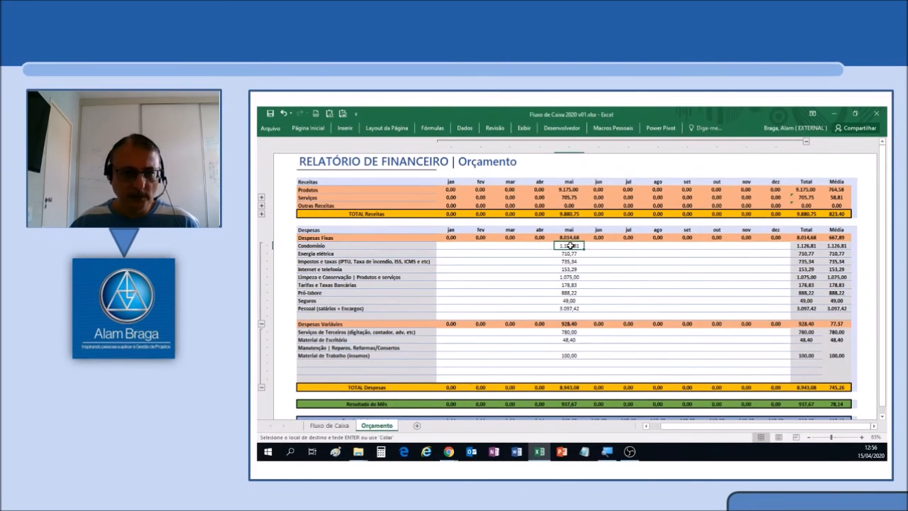
click(351, 424)
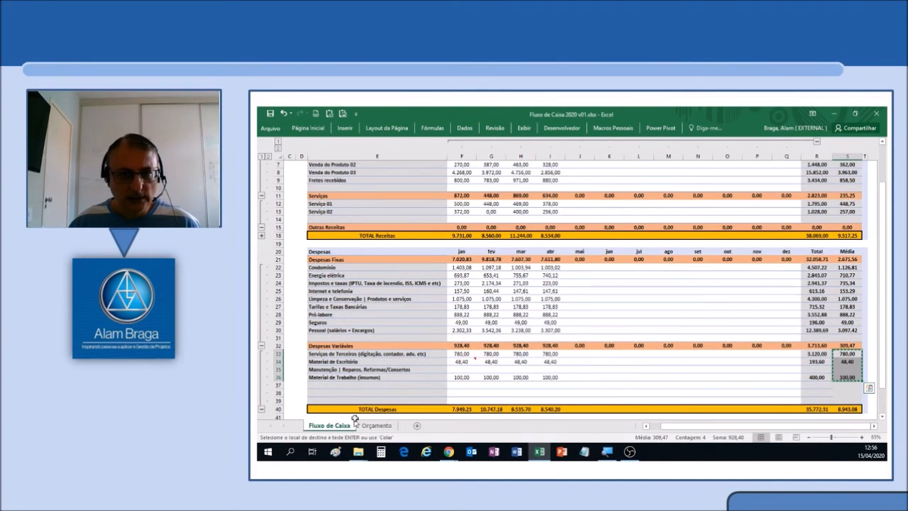
click(545, 268)
key(ctrl+c)
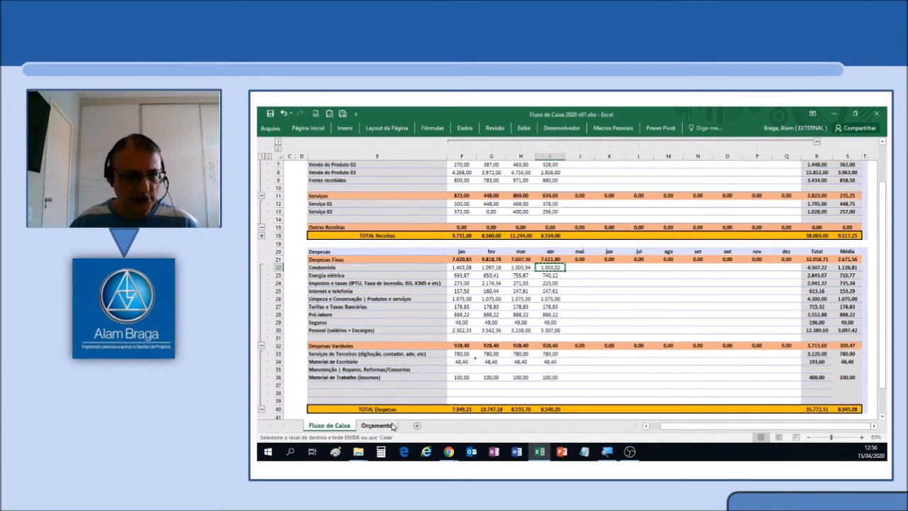
click(376, 426)
click(342, 115)
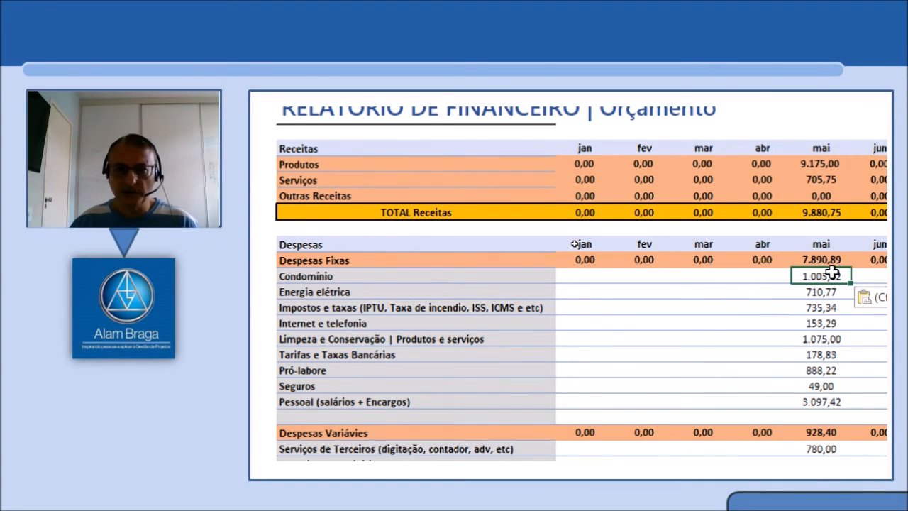
Compare the January to April amounts for Impostos e taxas in the Fluxo de Caixa sheet.
click(823, 292)
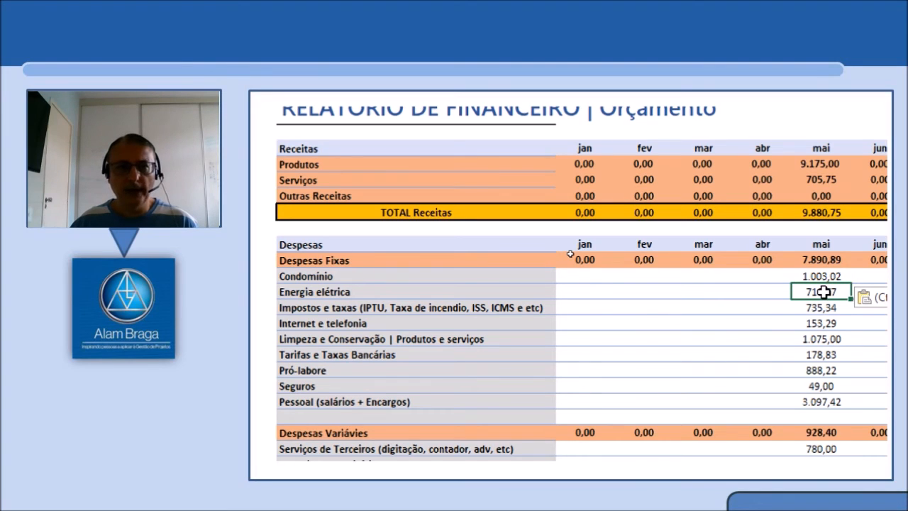
click(823, 307)
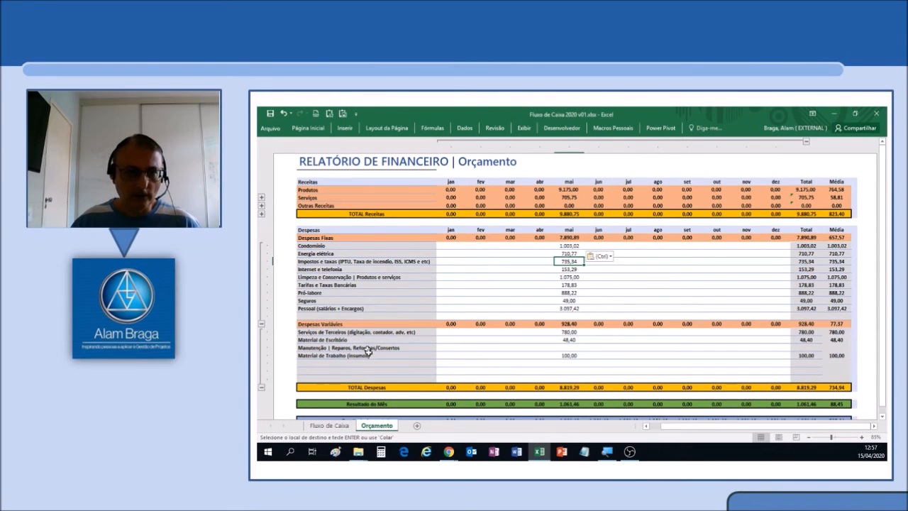
click(347, 426)
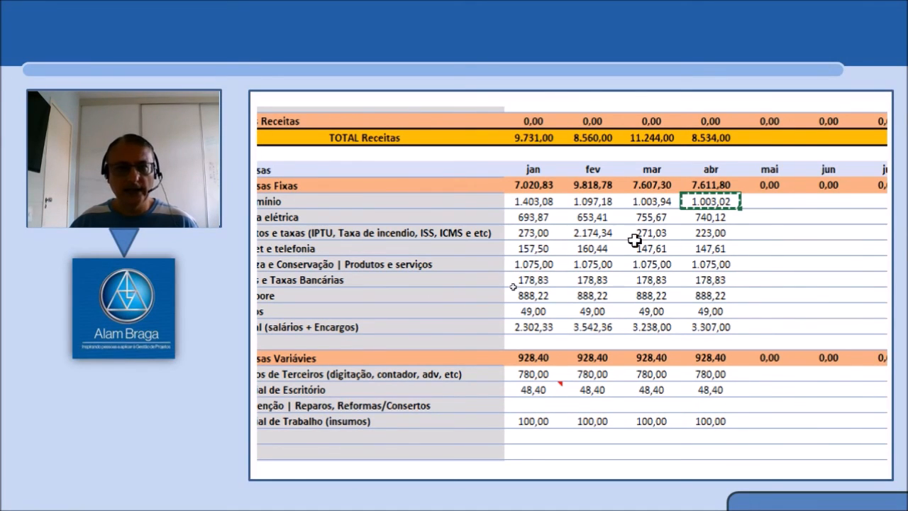
click(588, 233)
key(Escape)
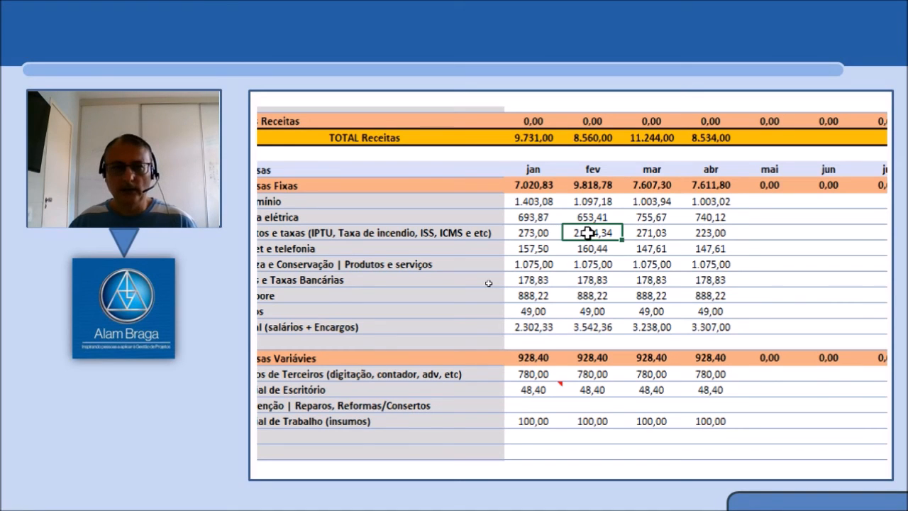
click(527, 236)
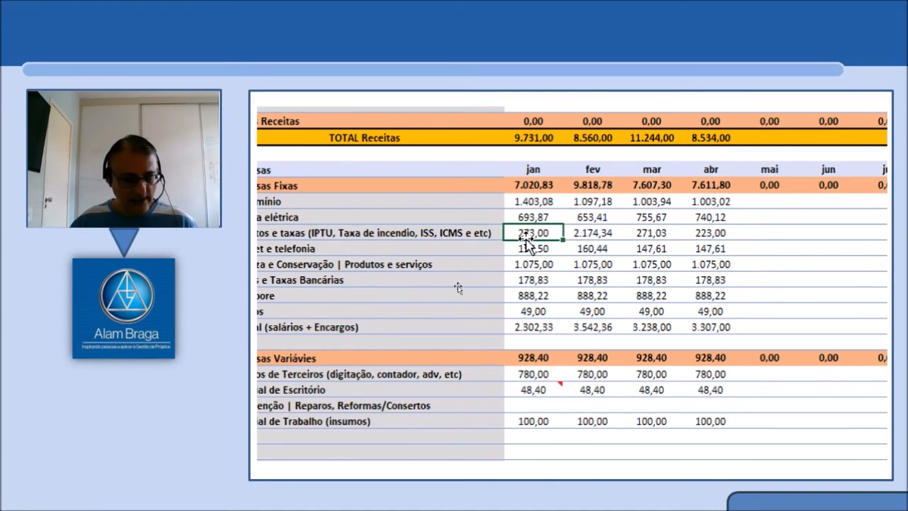
ctrl+click(646, 234)
ctrl+click(722, 232)
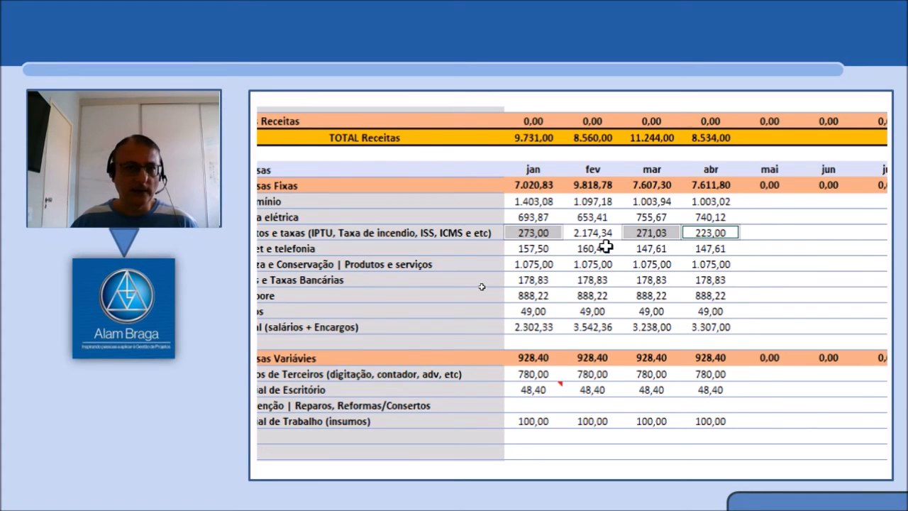
click(536, 237)
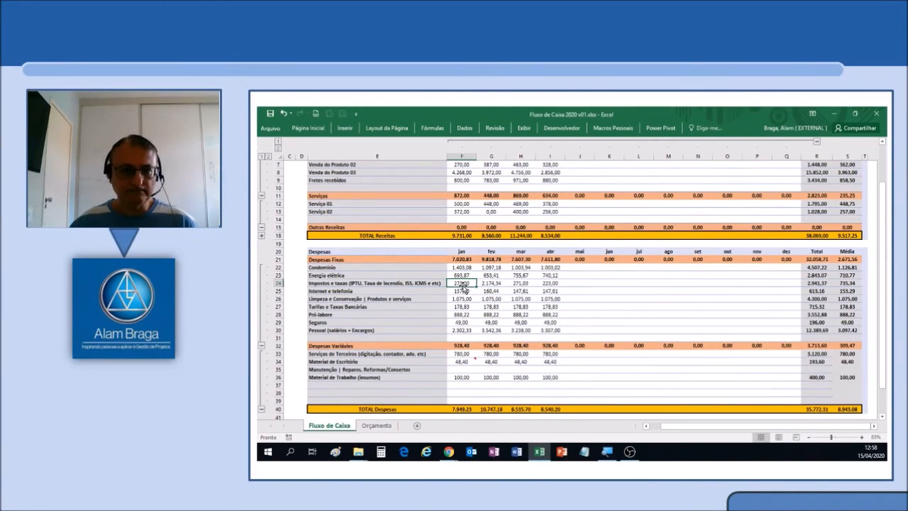
Set the May budget for Impostos e taxas in the Orçamento sheet to 270.
click(380, 426)
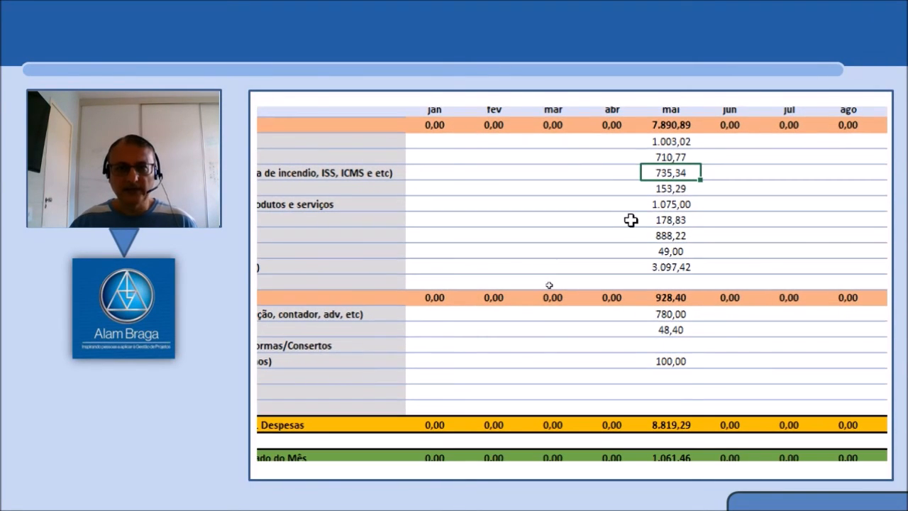
text(270)
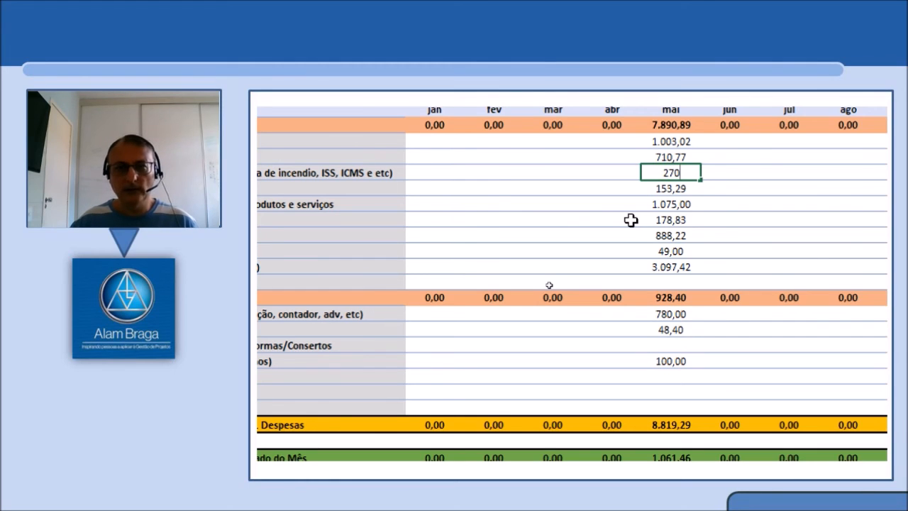
key(Tab)
key(Left)
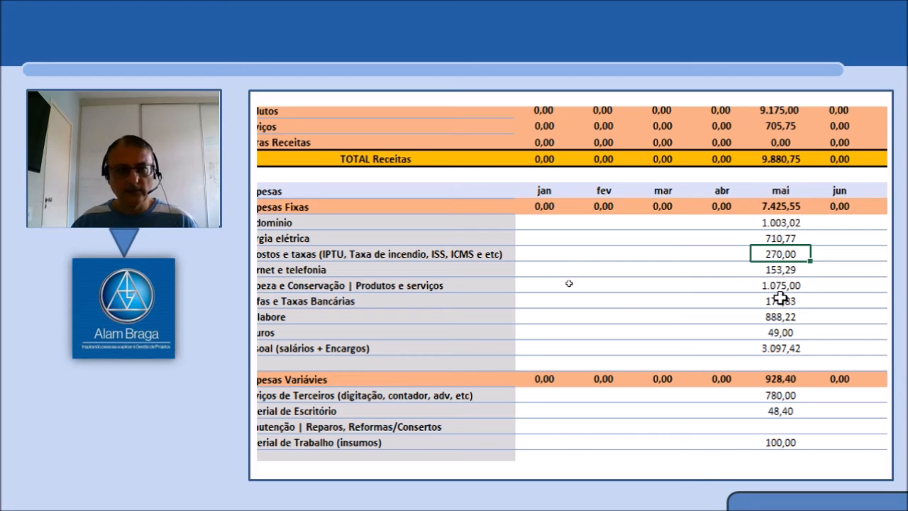
click(784, 349)
scroll(783, 350, down, 2)
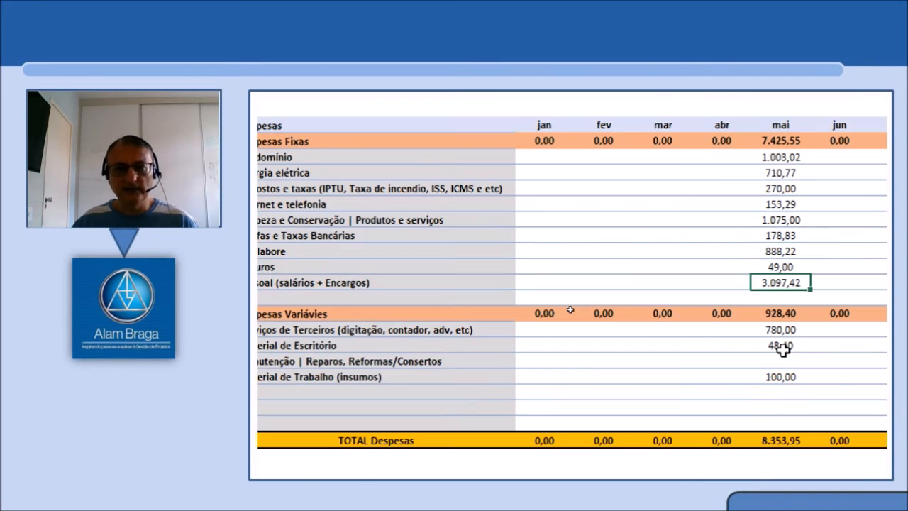
scroll(784, 349, up, 1)
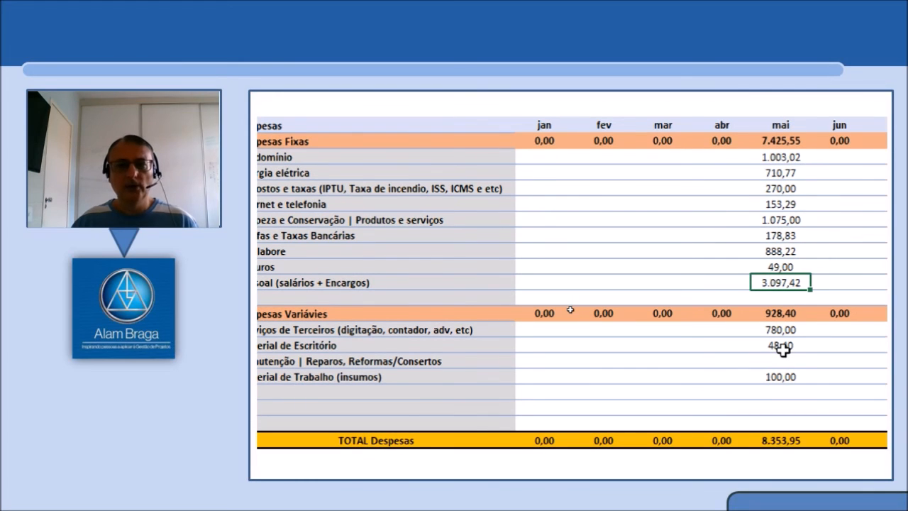
scroll(783, 349, up, 2)
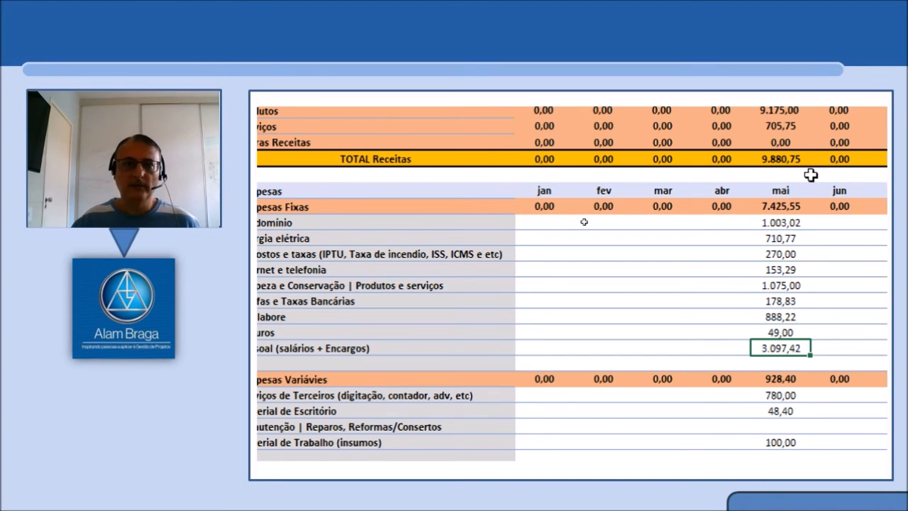
key(ctrl+minus)
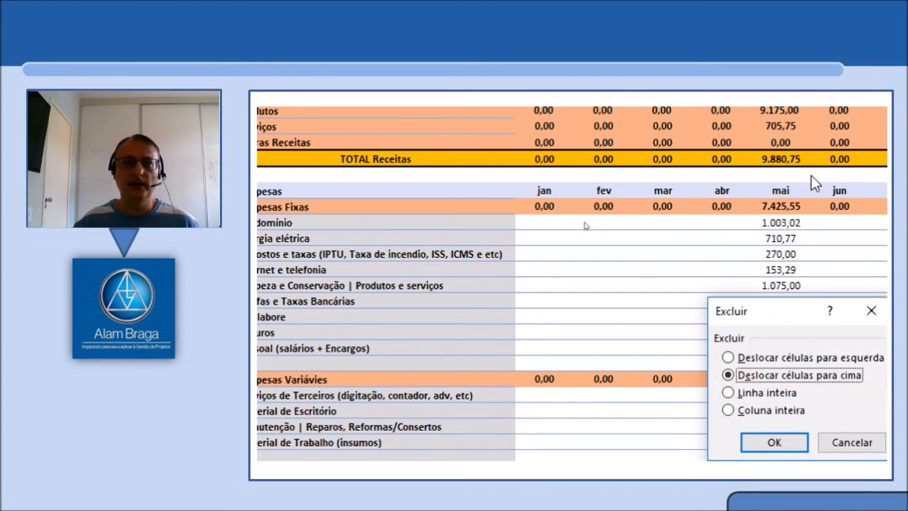
key(Escape)
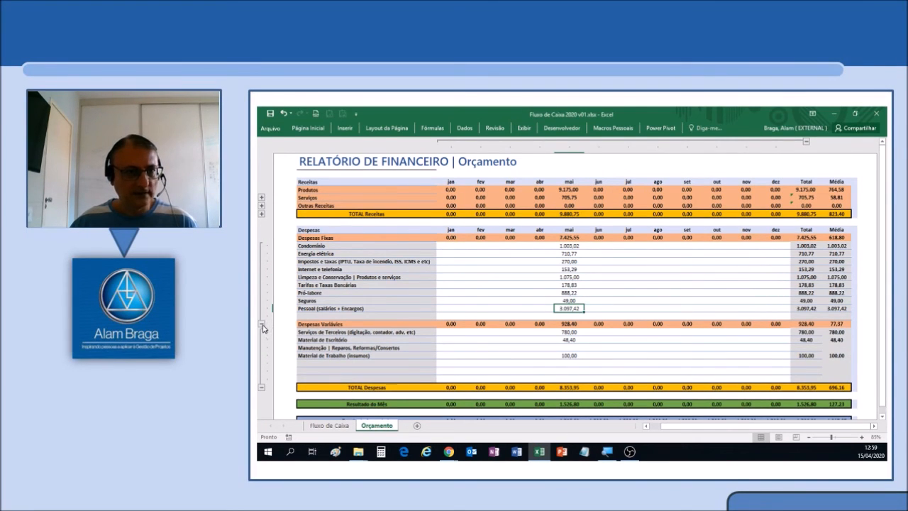
Collapse the Despesas Fixas and Despesas Variáveis detail rows in the Orçamento sheet.
click(263, 323)
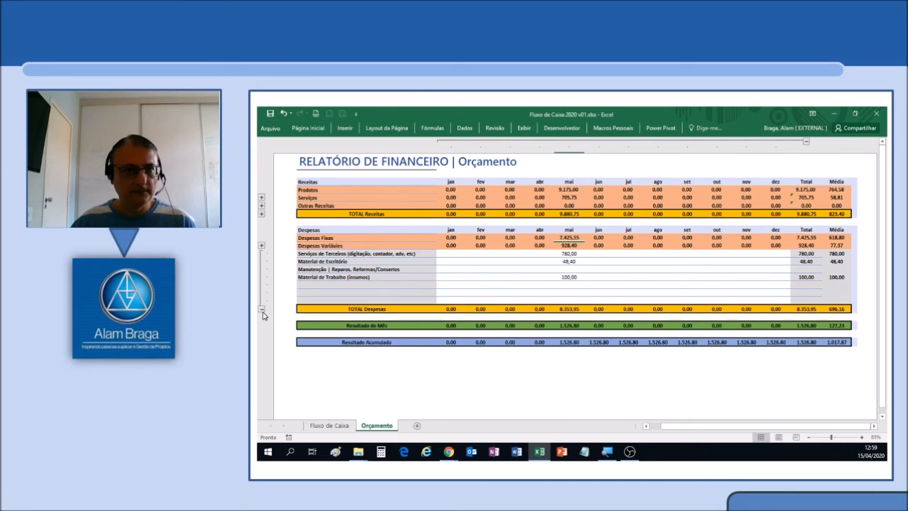
click(262, 310)
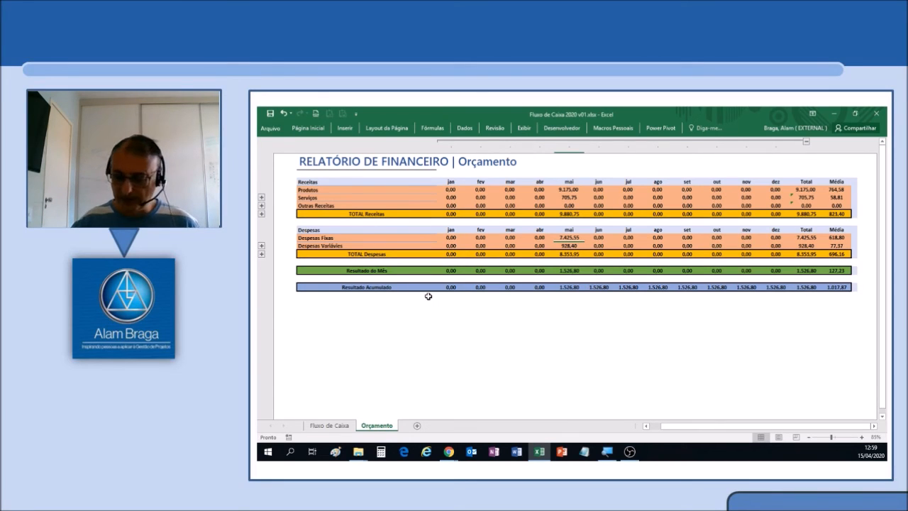
key(ctrl+plus)
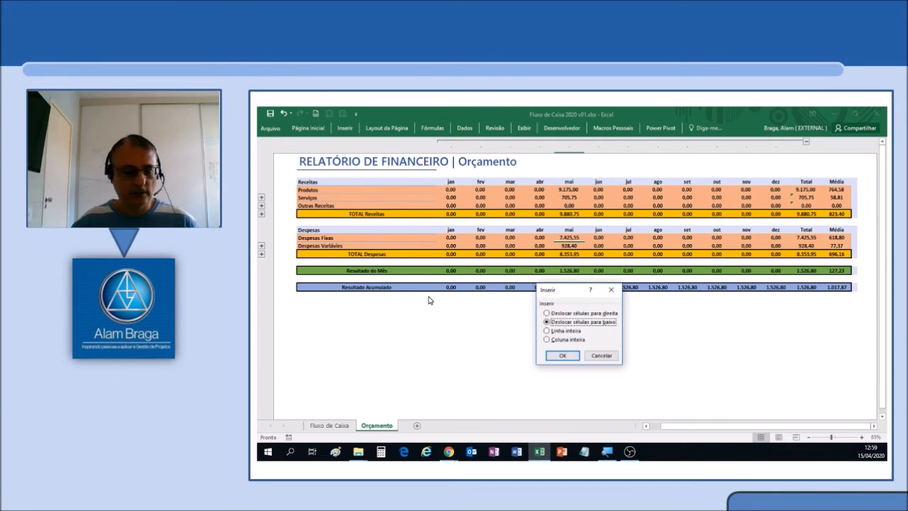
key(Escape)
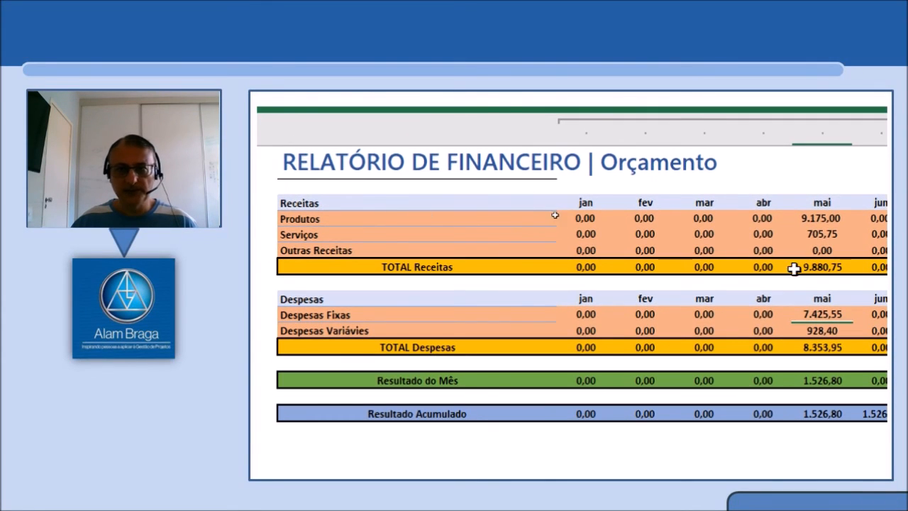
Review the May figures for TOTAL Receitas, TOTAL Despesas, Resultado do Mês and Resultado Acumulado.
click(829, 266)
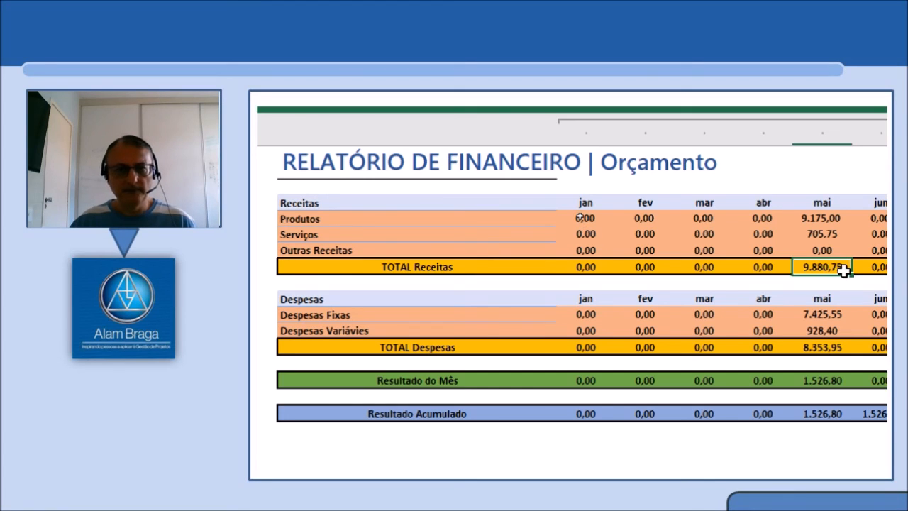
click(836, 345)
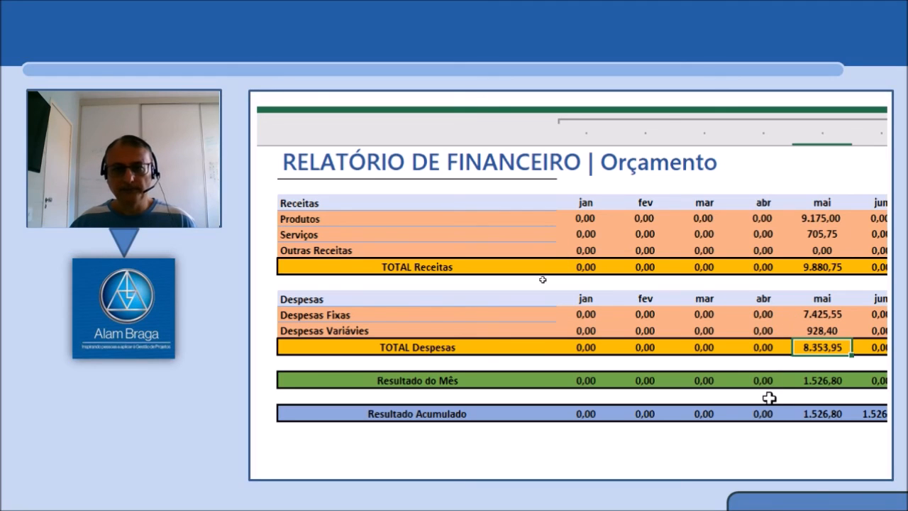
click(817, 383)
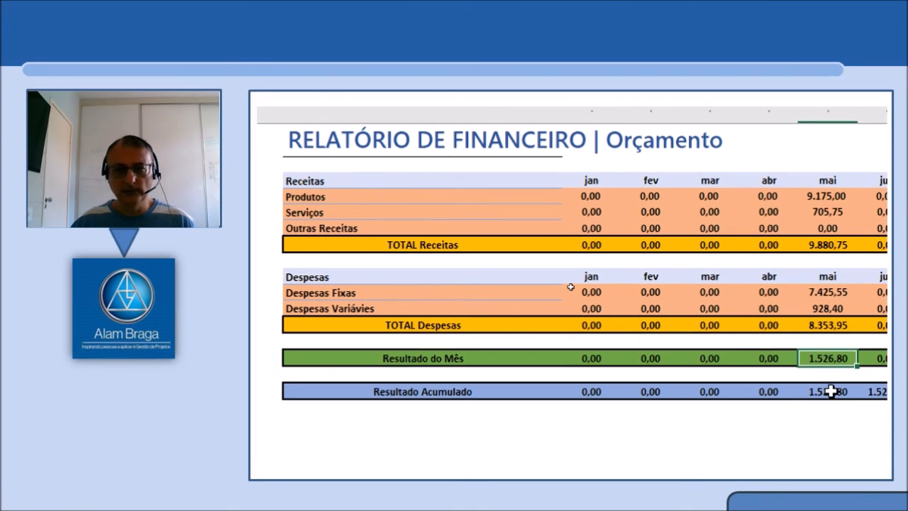
click(826, 411)
click(831, 357)
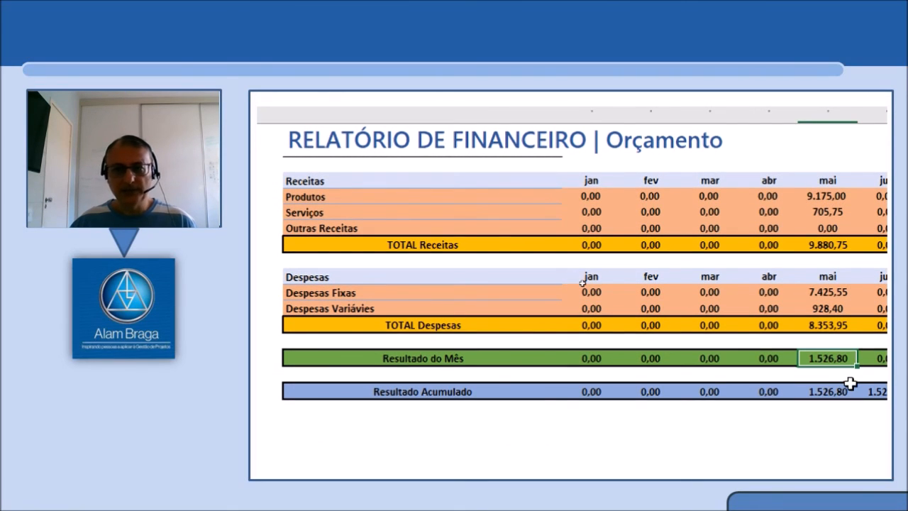